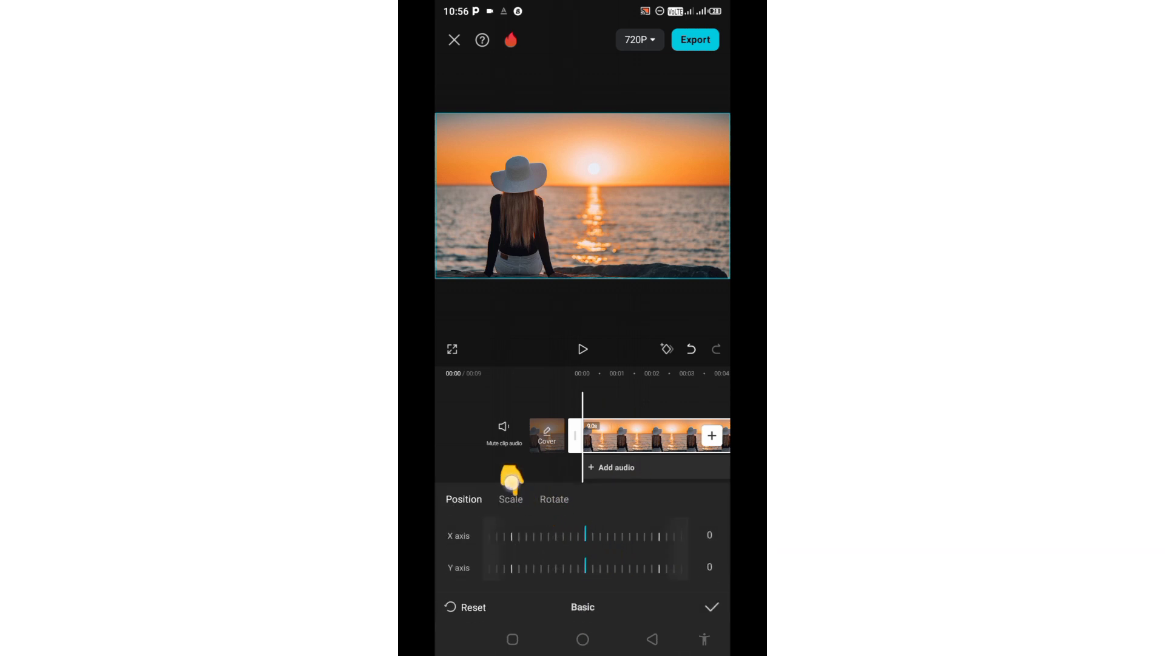
- Scale the sunset clip down to 96% for a thin white border and confirm
left_click(511, 498)
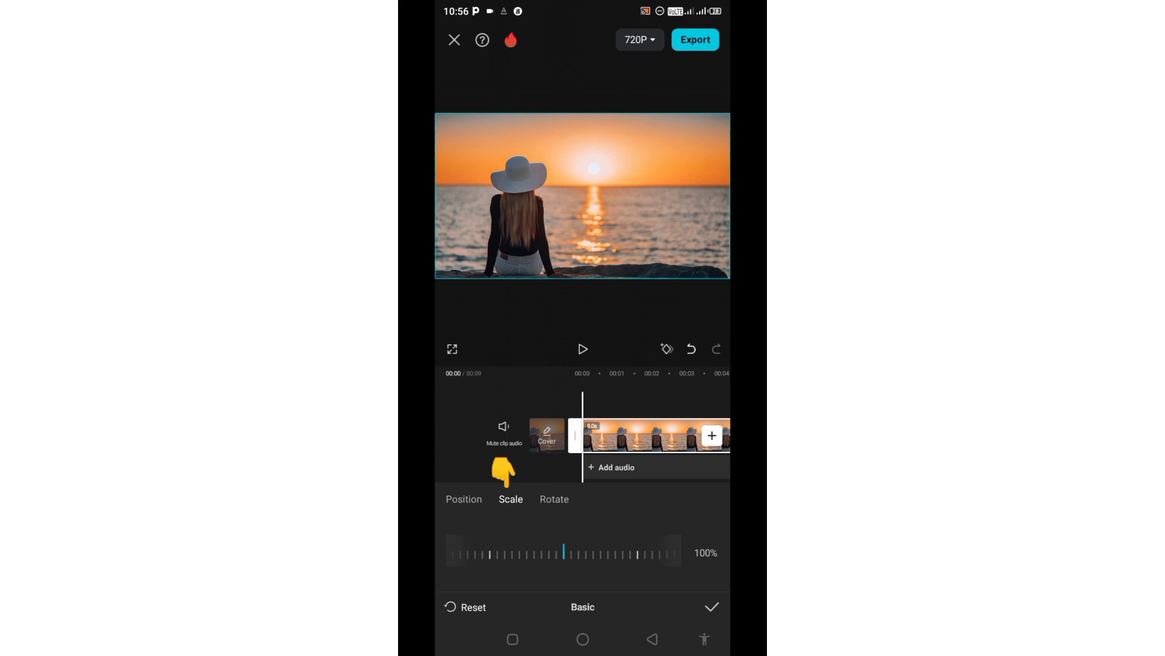
left_click_drag(601, 560, 641, 584)
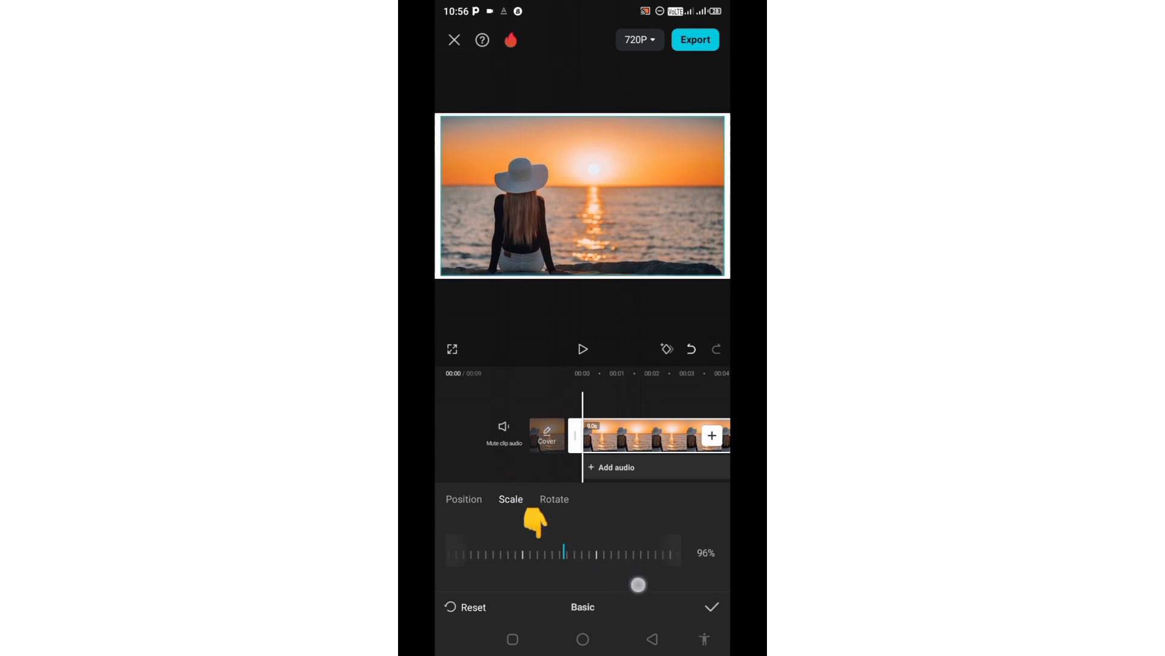
left_click(714, 606)
- Deselect the sunset clip to return to the main editing view
left_click(636, 405)
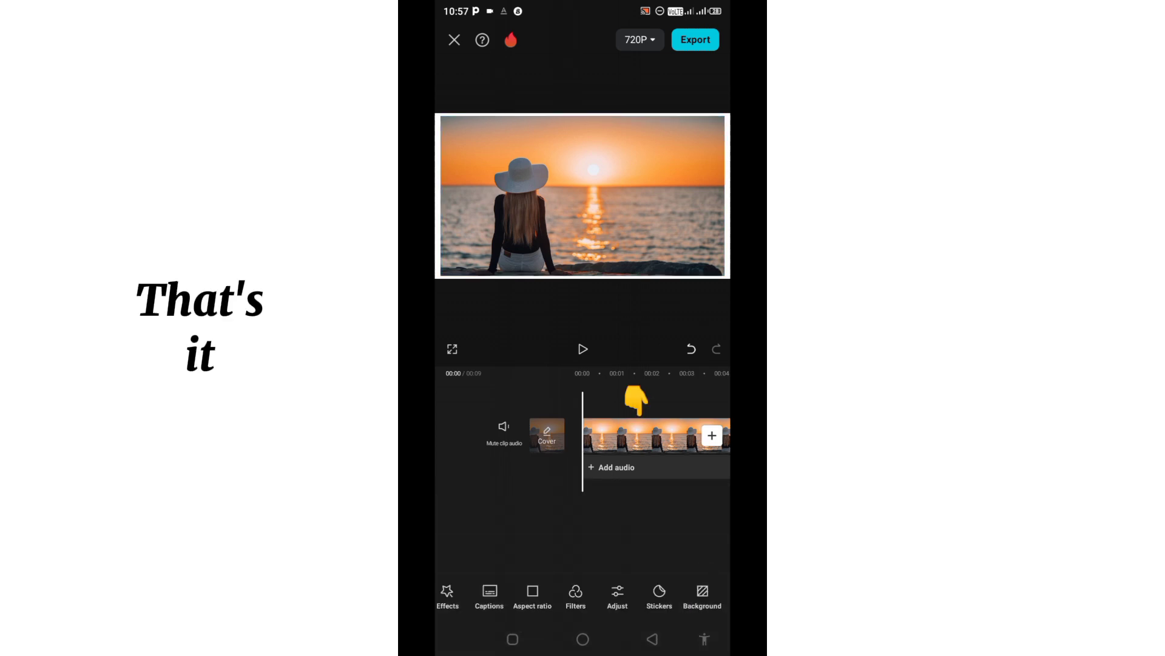